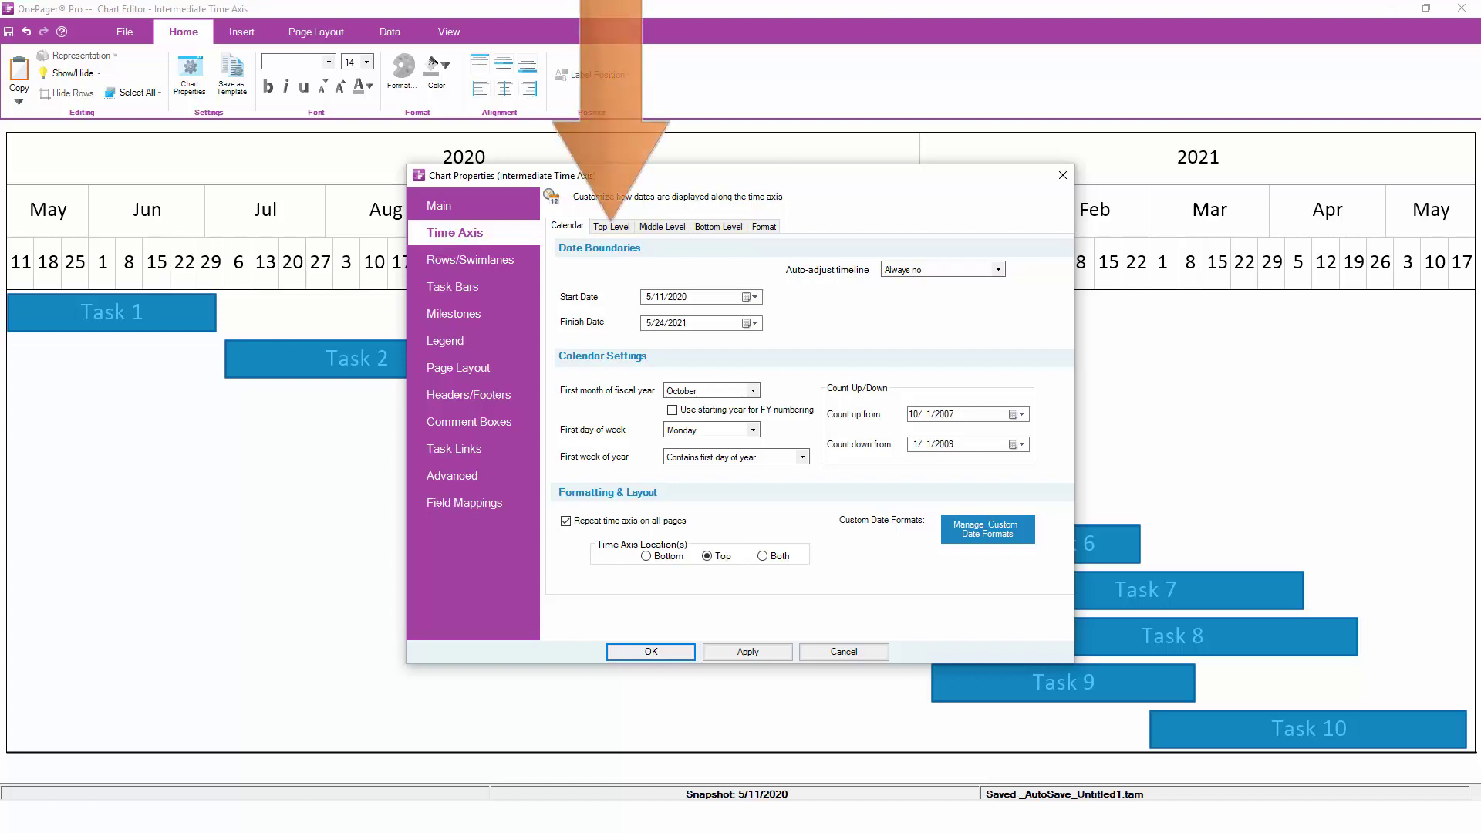
Make the top time-axis level use fiscal years, labelled in FY yyyy (FY 2037) format.
left_click(611, 226)
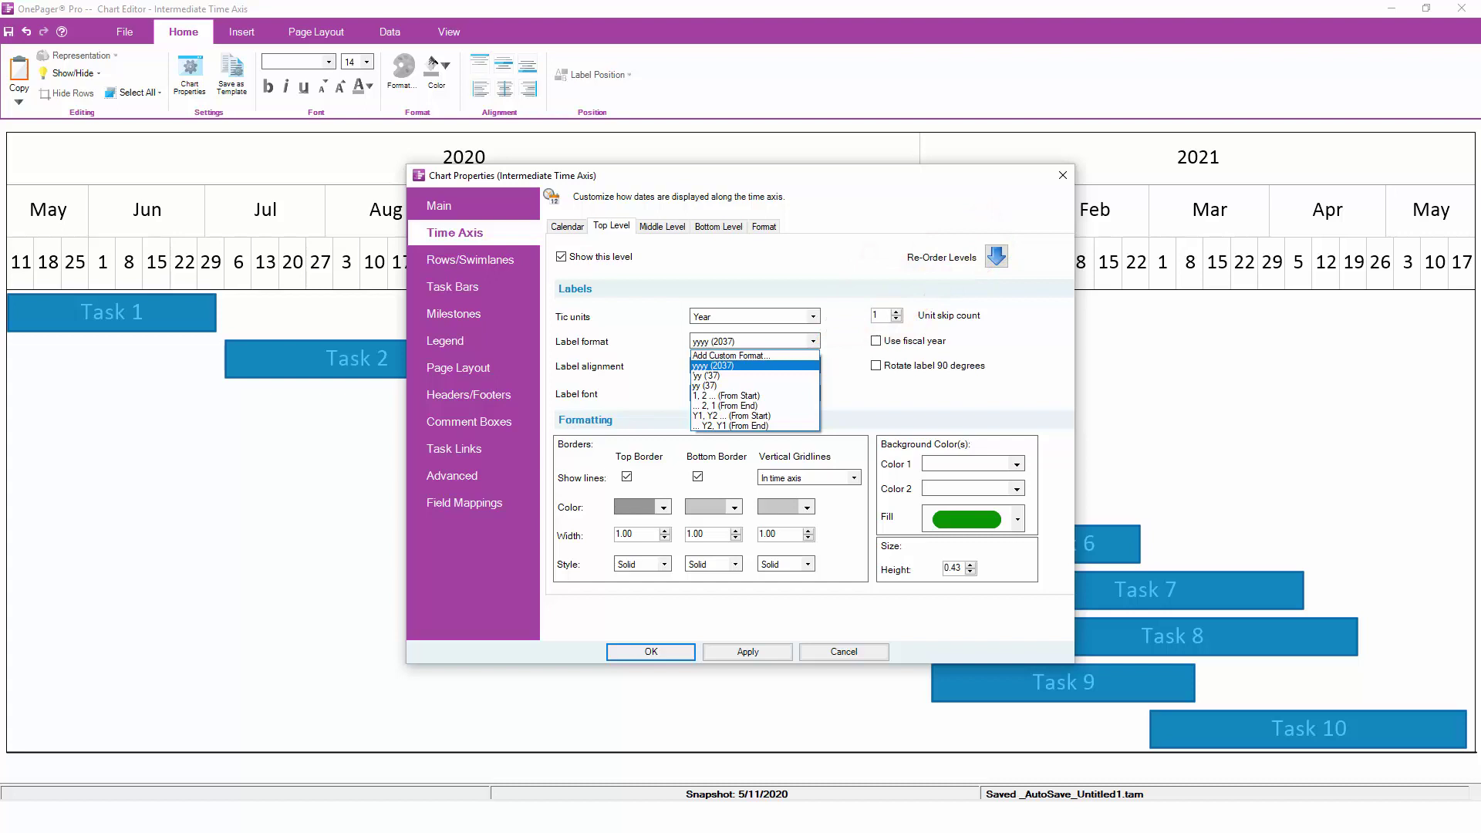
key("Return")
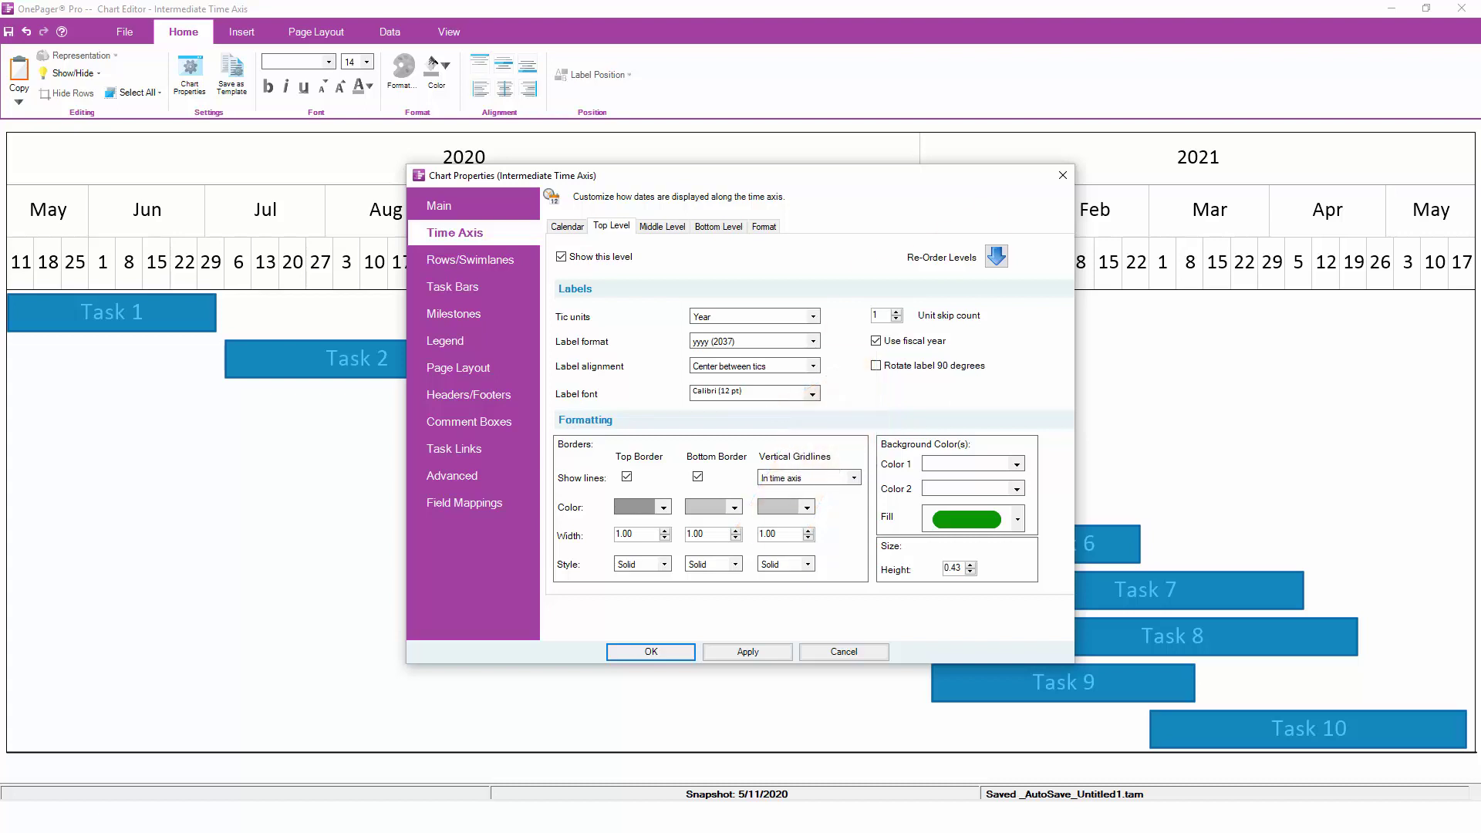
key("alt+Down")
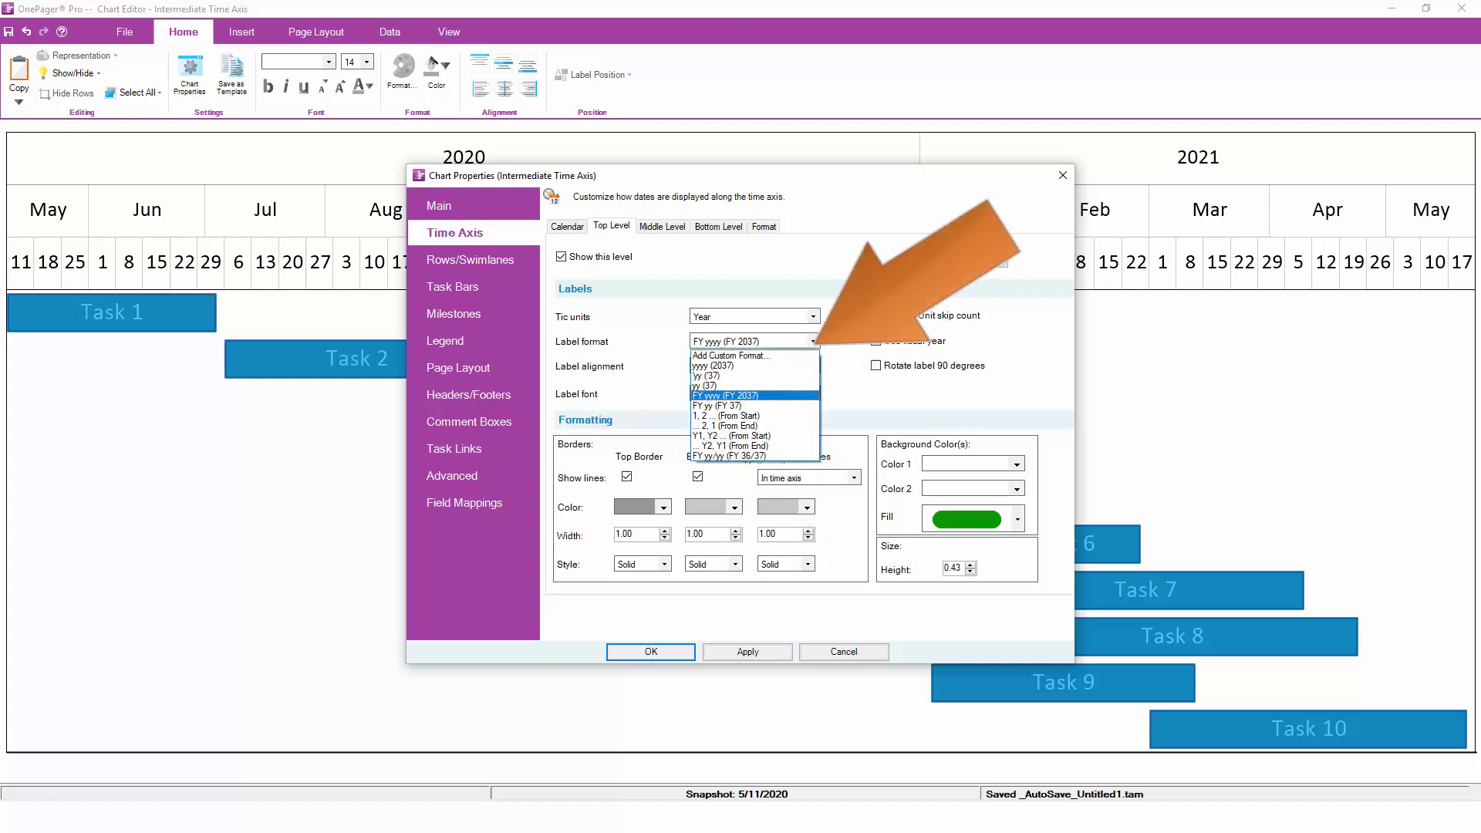
key("Down")
key("Down")
key("Down")
key("Return")
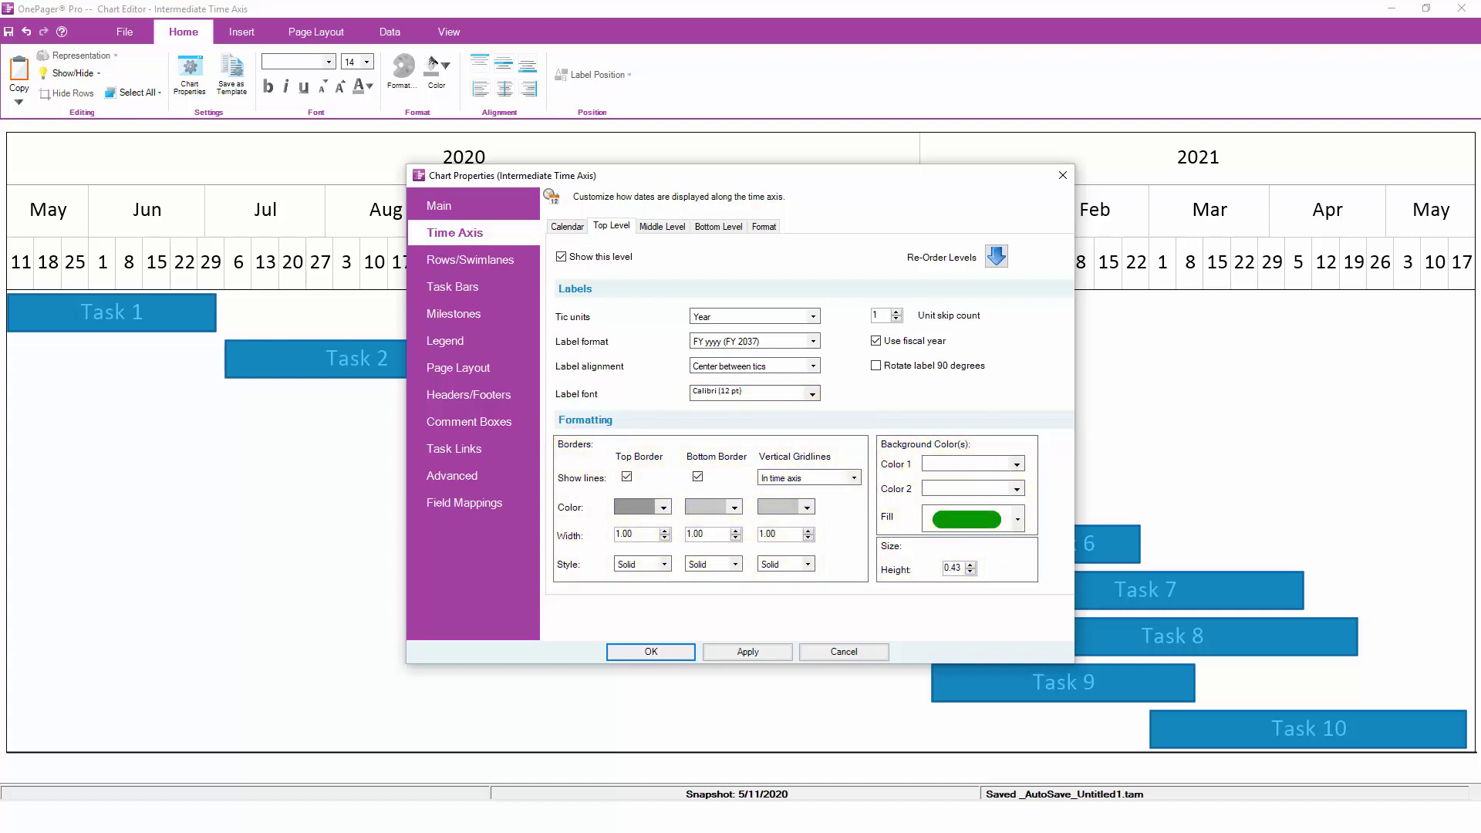
Apply the fiscal-year labels, then drop Saturdays and Sundays from the time axis.
left_click(748, 651)
left_click(764, 226)
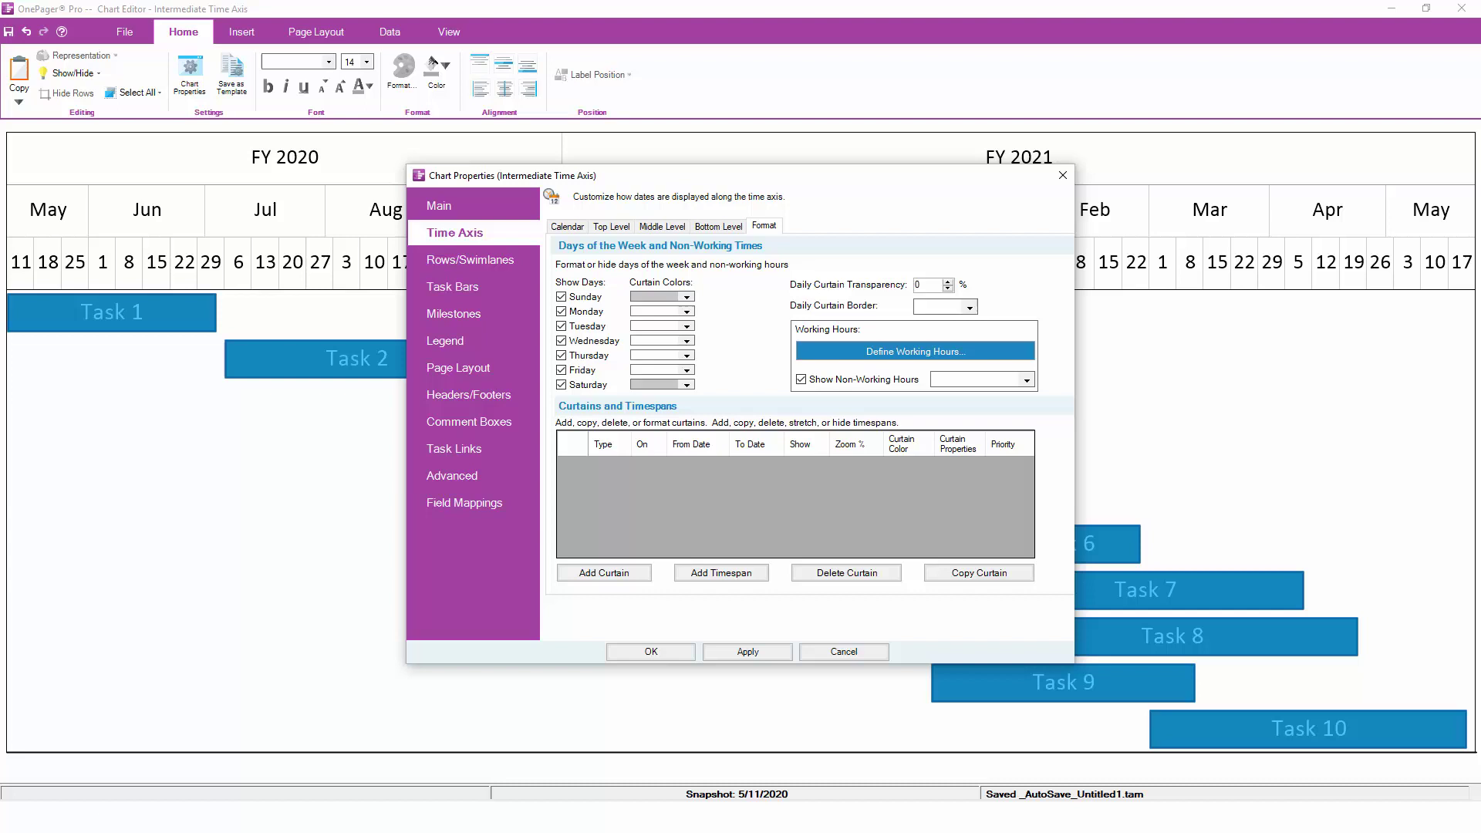
left_click(562, 298)
left_click(562, 385)
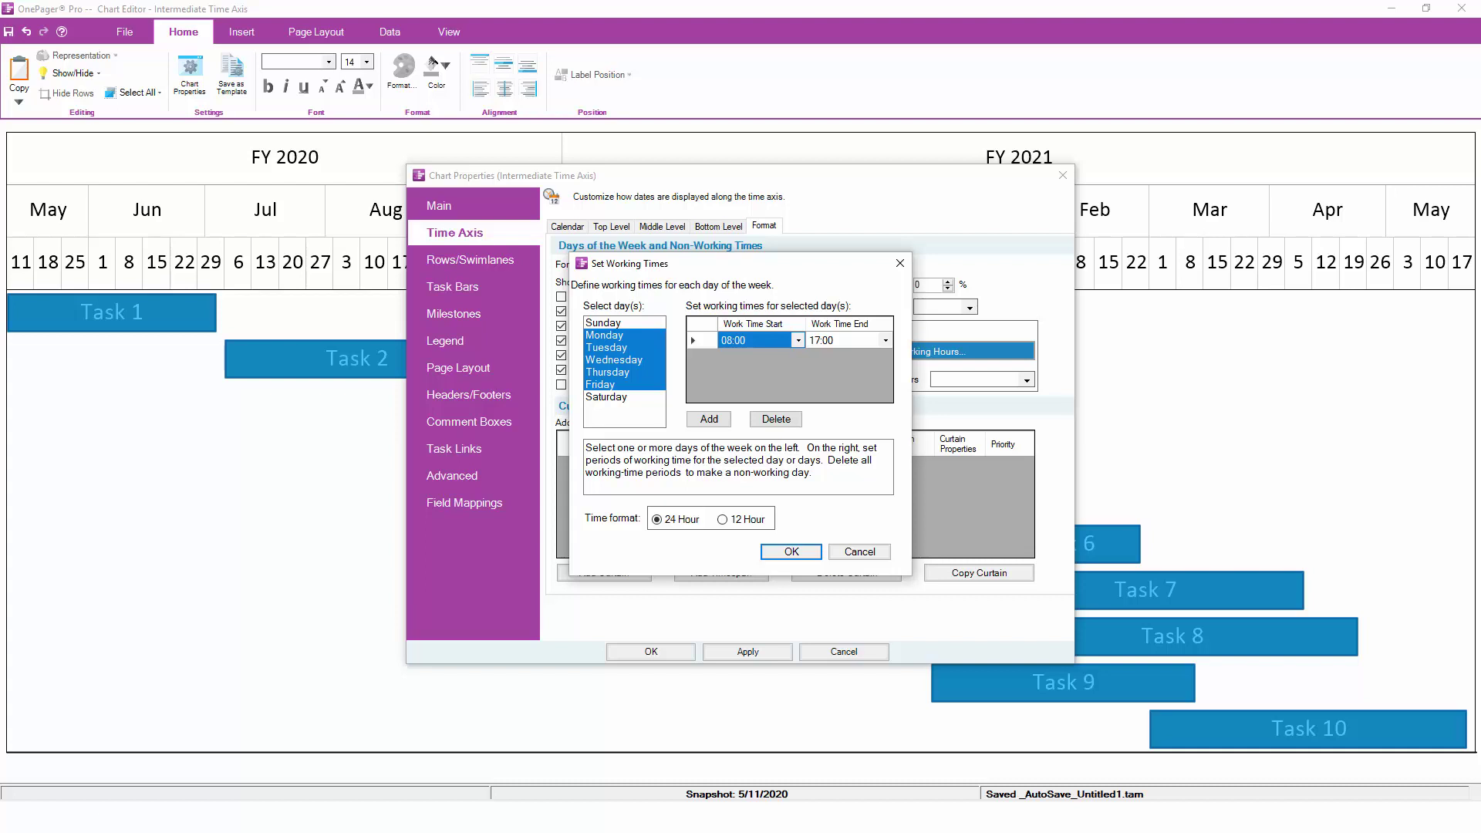
key("Return")
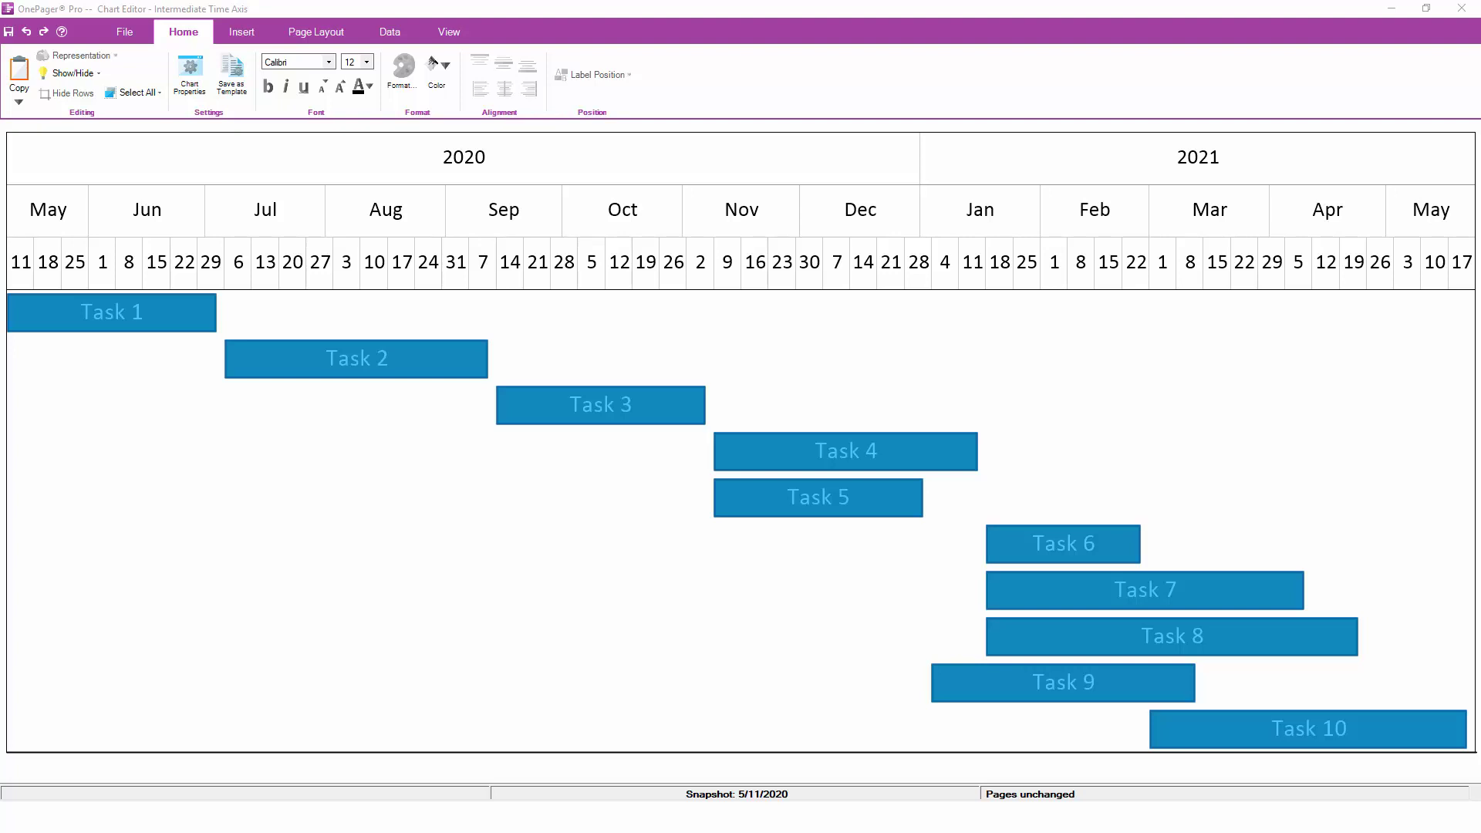
Stretch the Aug month cell wider into September and narrow its week 3 cell.
left_click(415, 227)
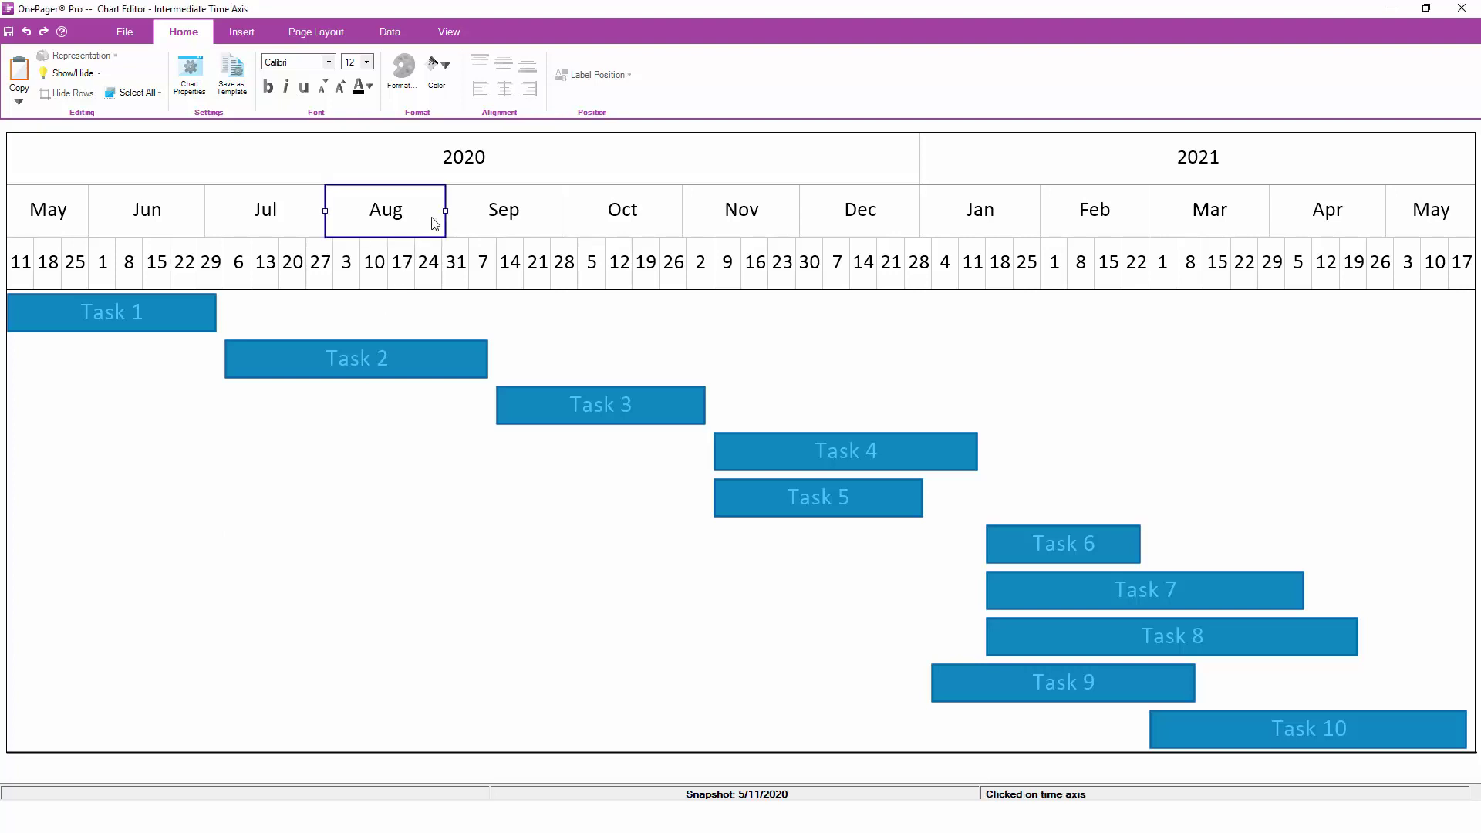
left_click_drag(446, 210, 544, 219)
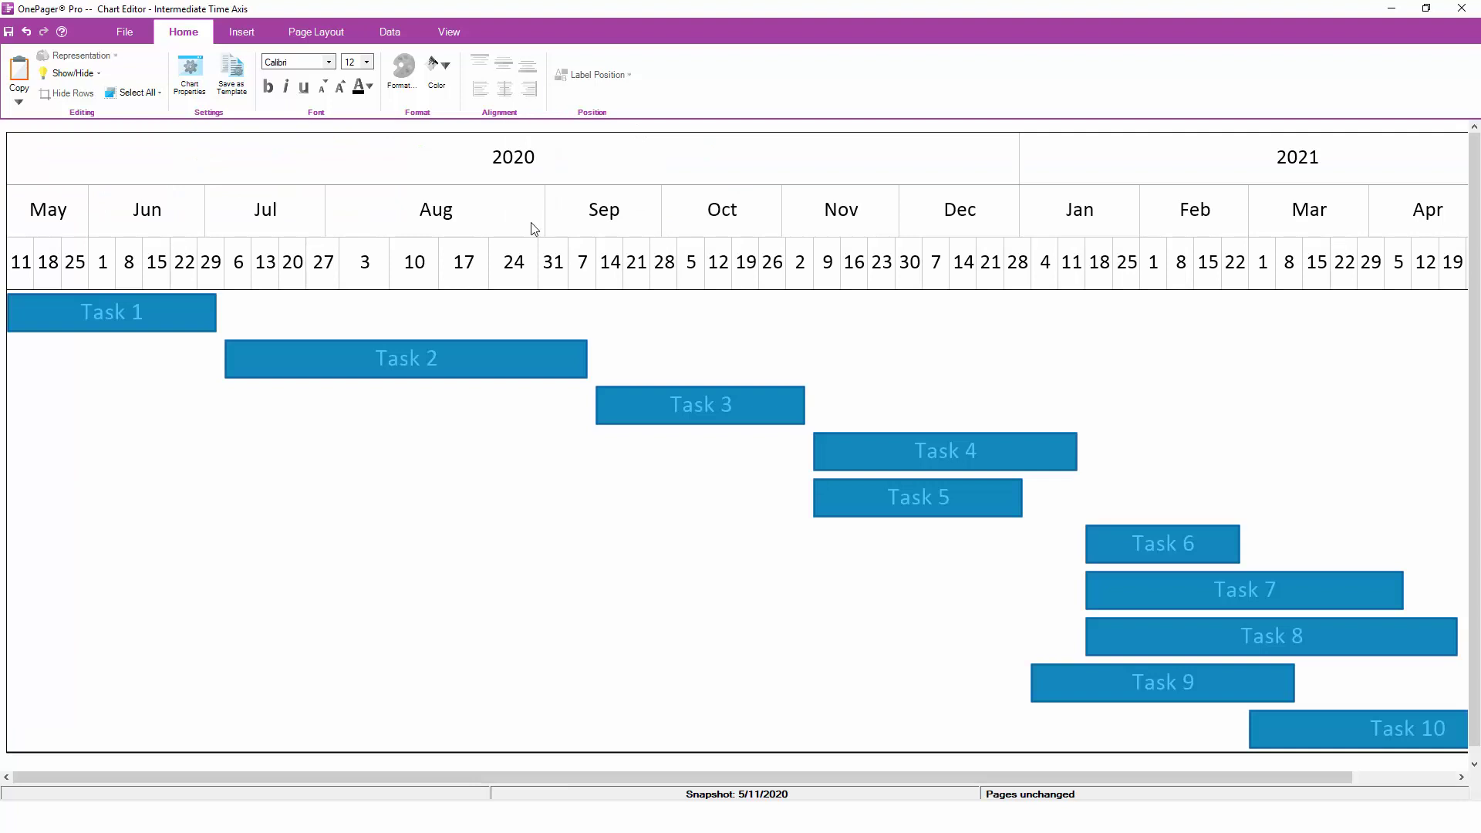
left_click(386, 271)
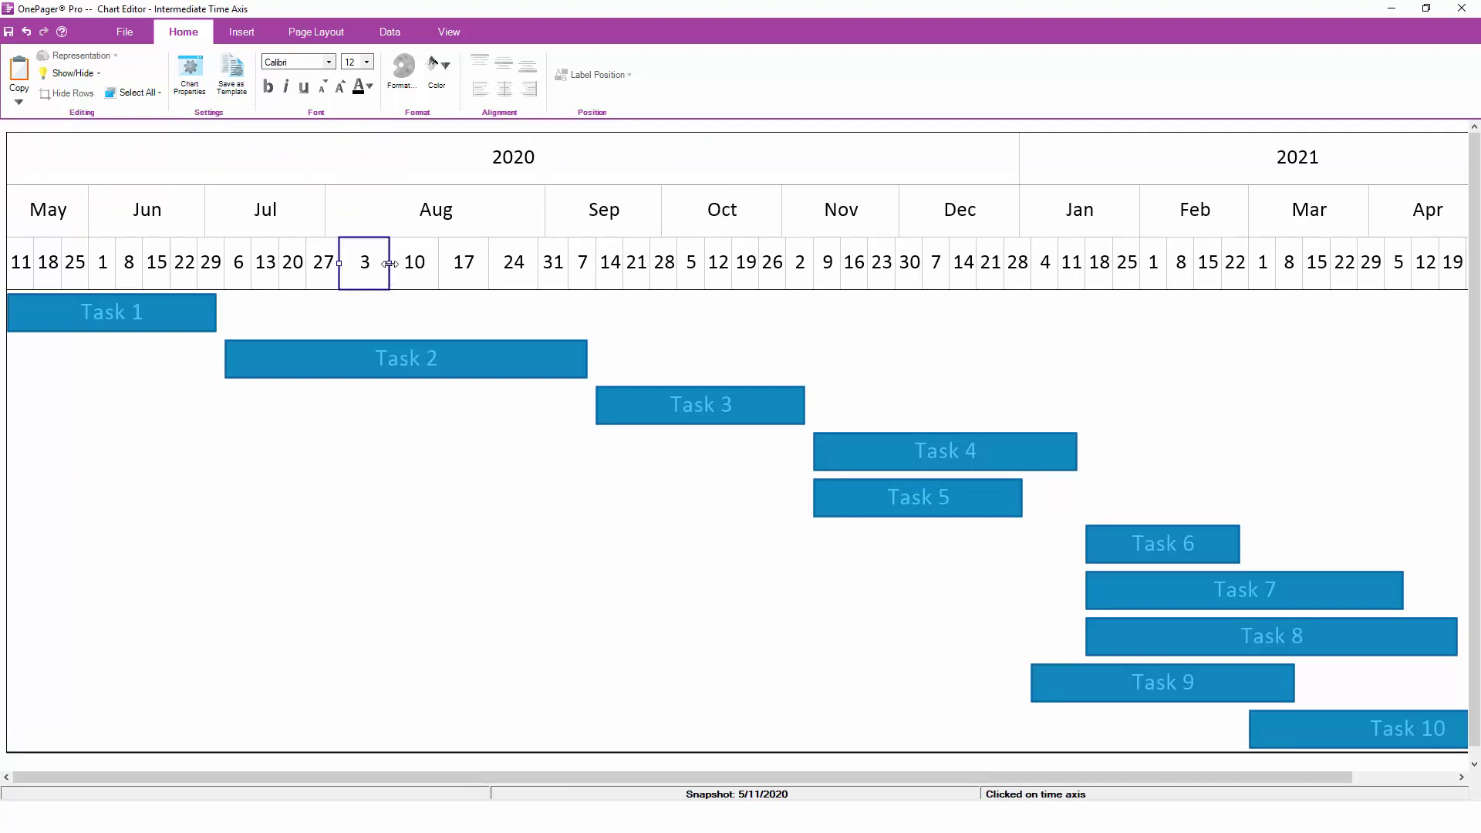
left_click_drag(390, 264, 364, 267)
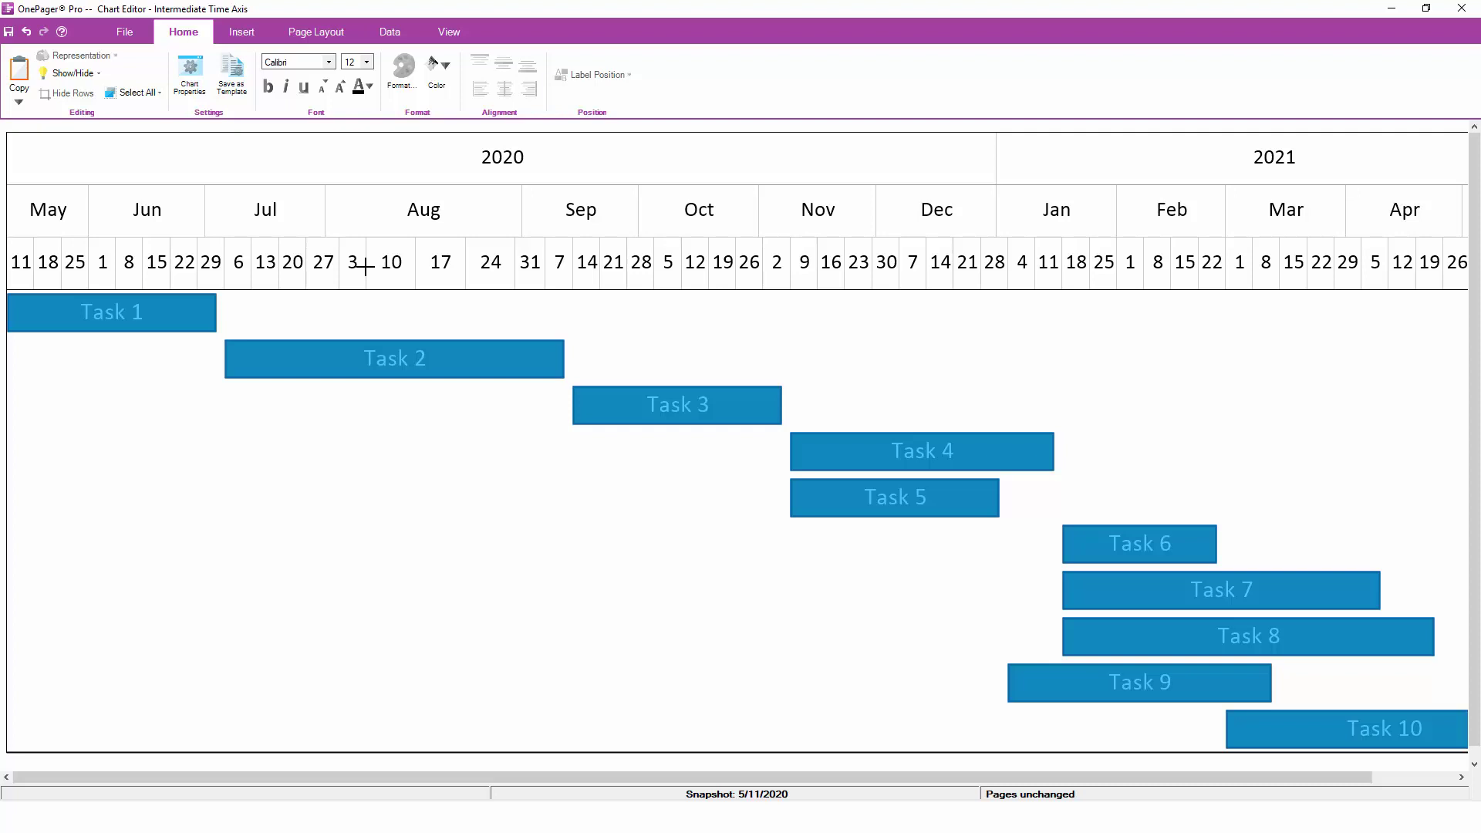
Hide the Nov month cell and shade weeks 19, 30 and 14 light pink.
right_click(785, 222)
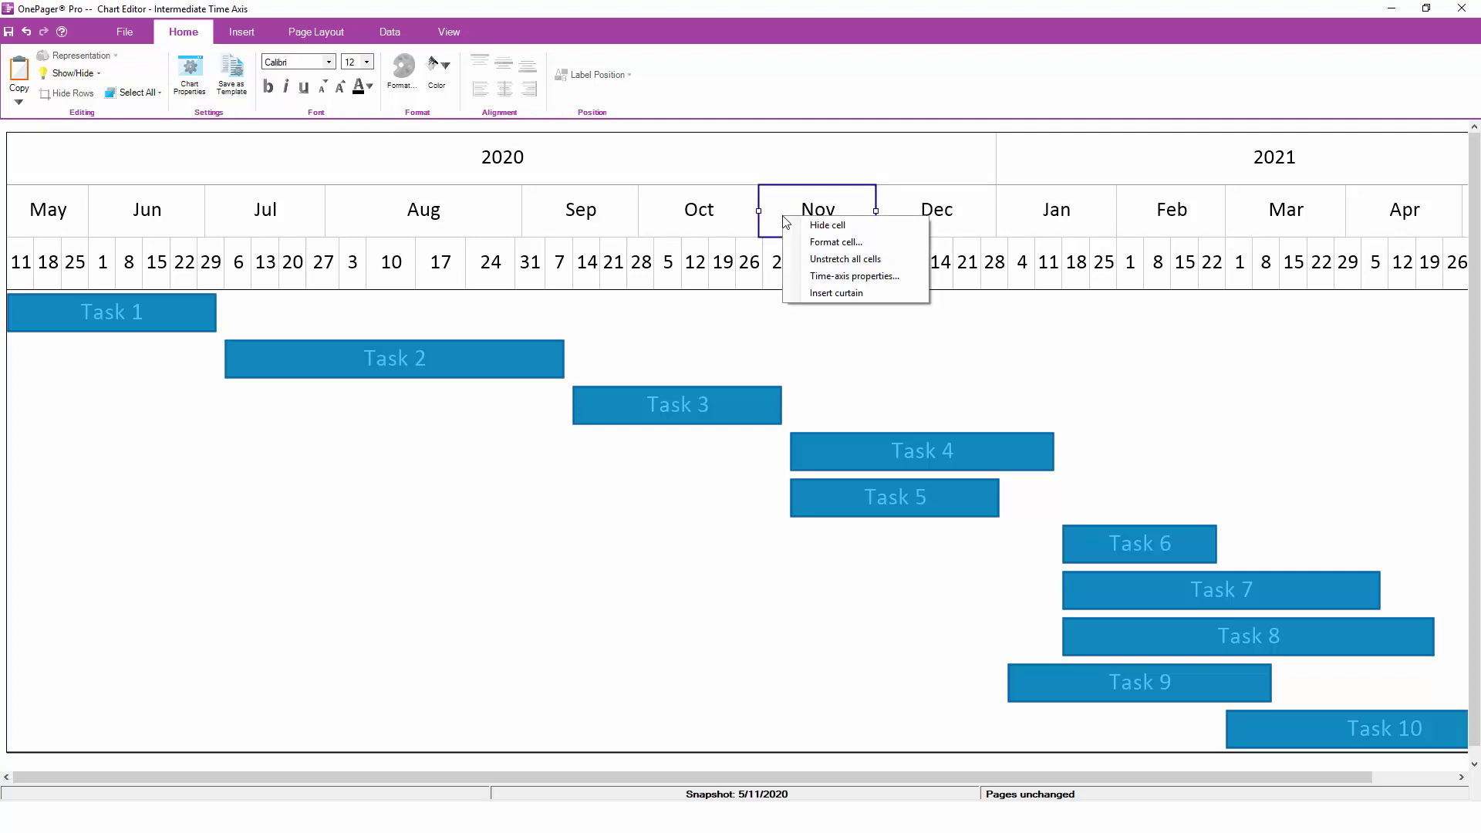
left_click(790, 227)
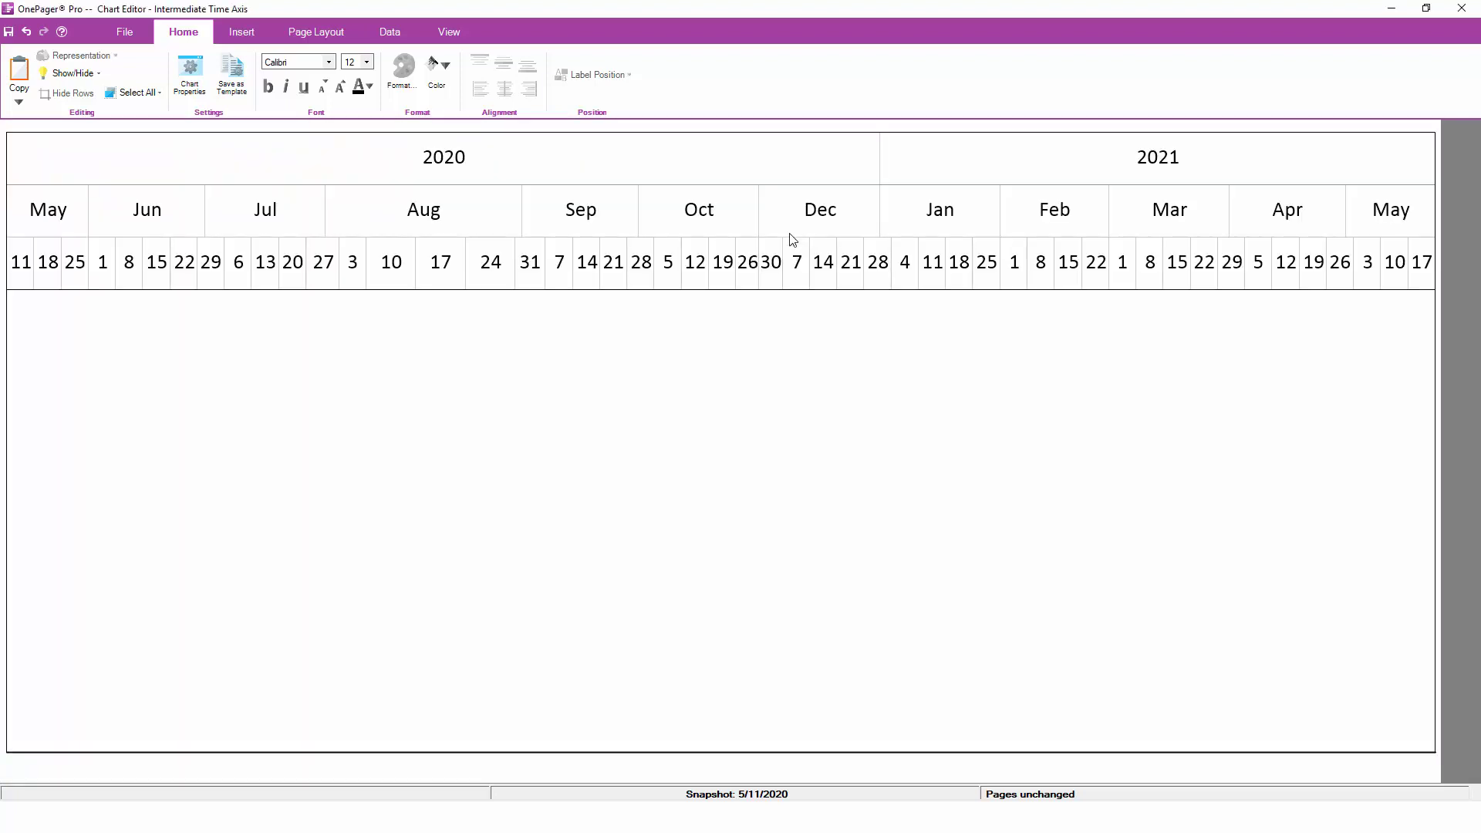
left_click(732, 276)
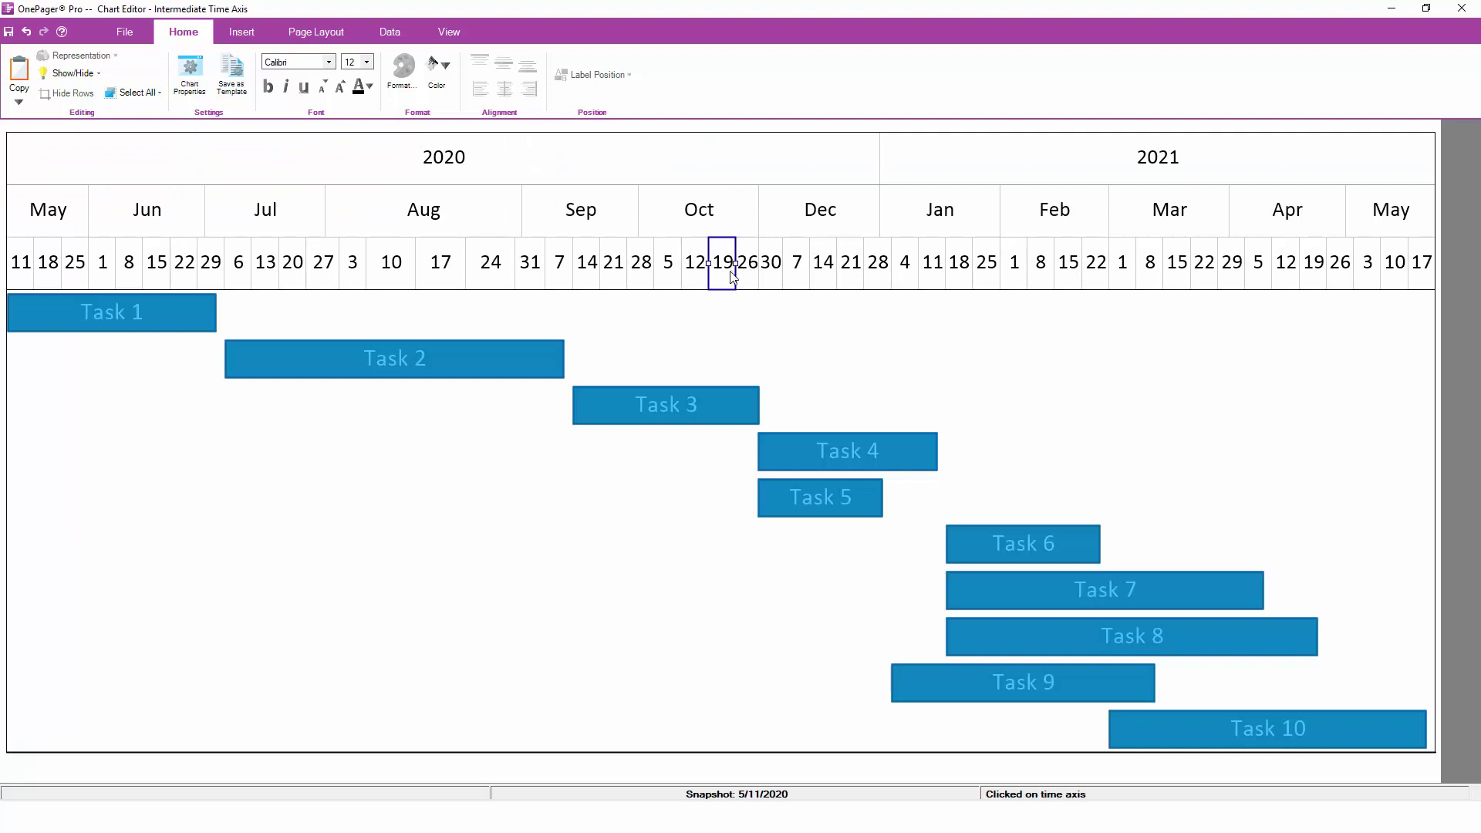
left_click(773, 278, "ctrl")
left_click(822, 284, "ctrl")
left_click(446, 66)
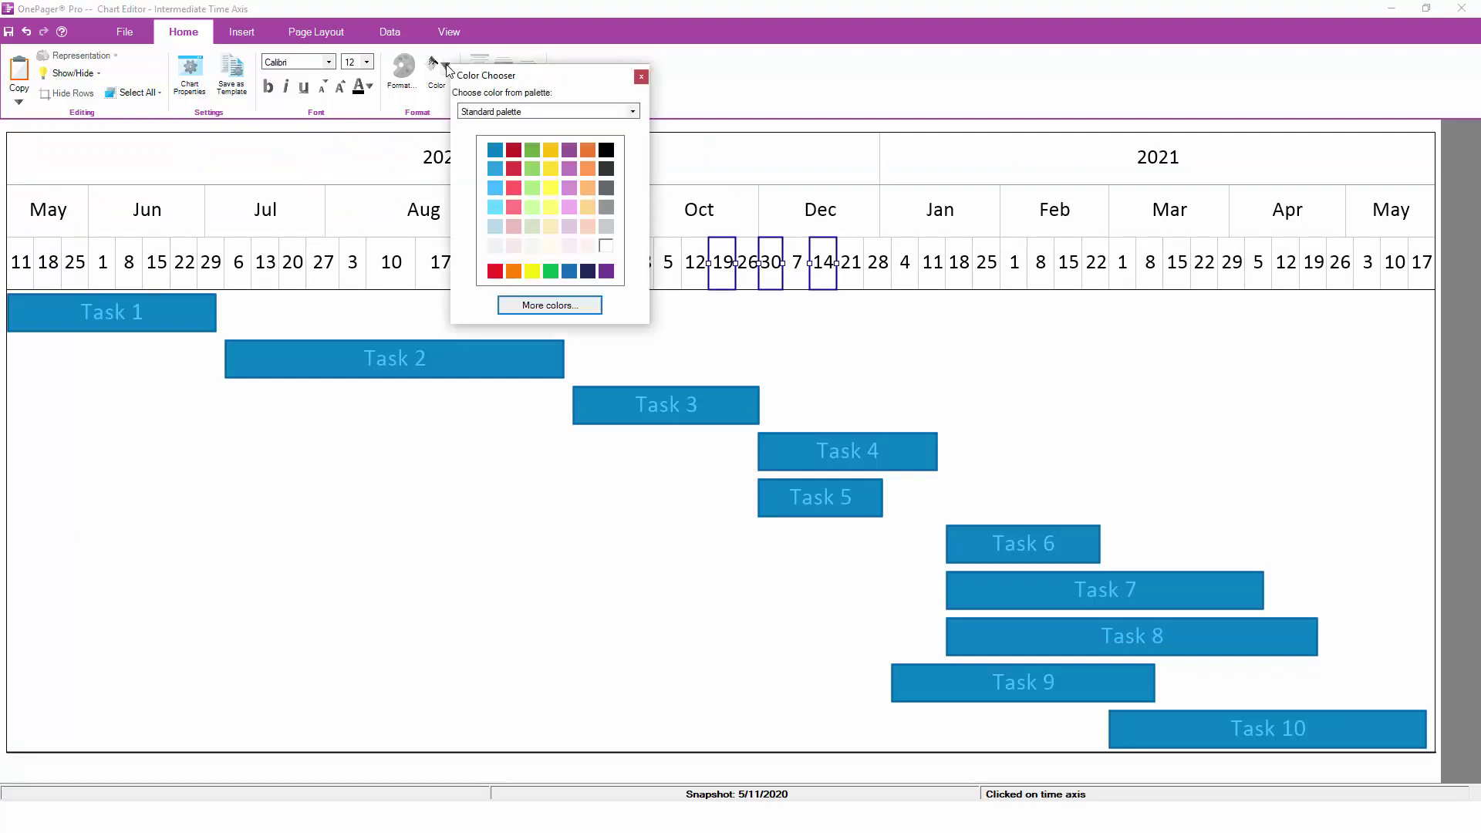
left_click(514, 224)
left_click(659, 330)
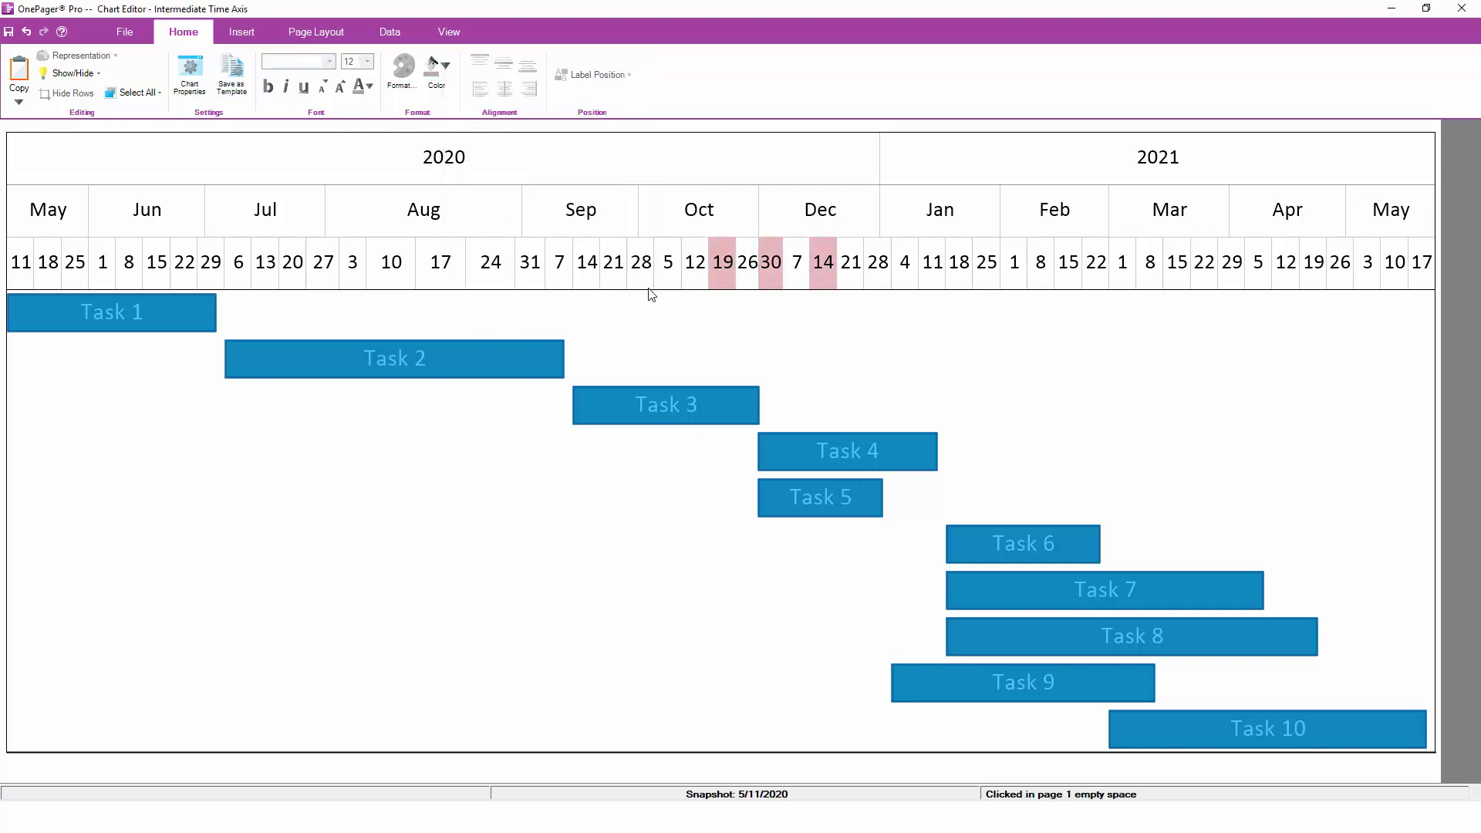
Enlarge the Sep, Oct and Dec month labels four sizes and make them bold.
left_click(609, 224)
left_click(683, 224, "ctrl")
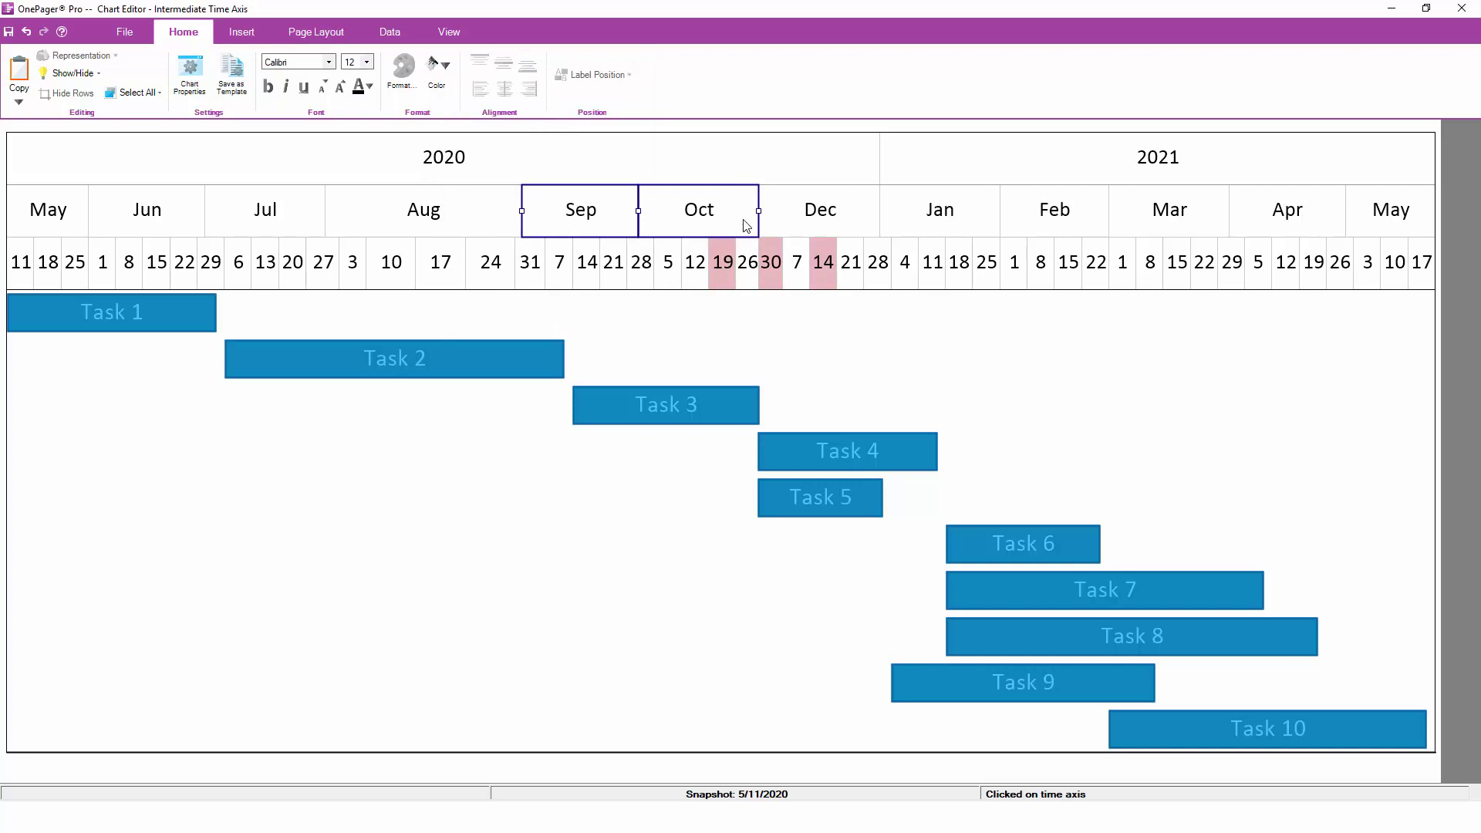
left_click(807, 229, "ctrl")
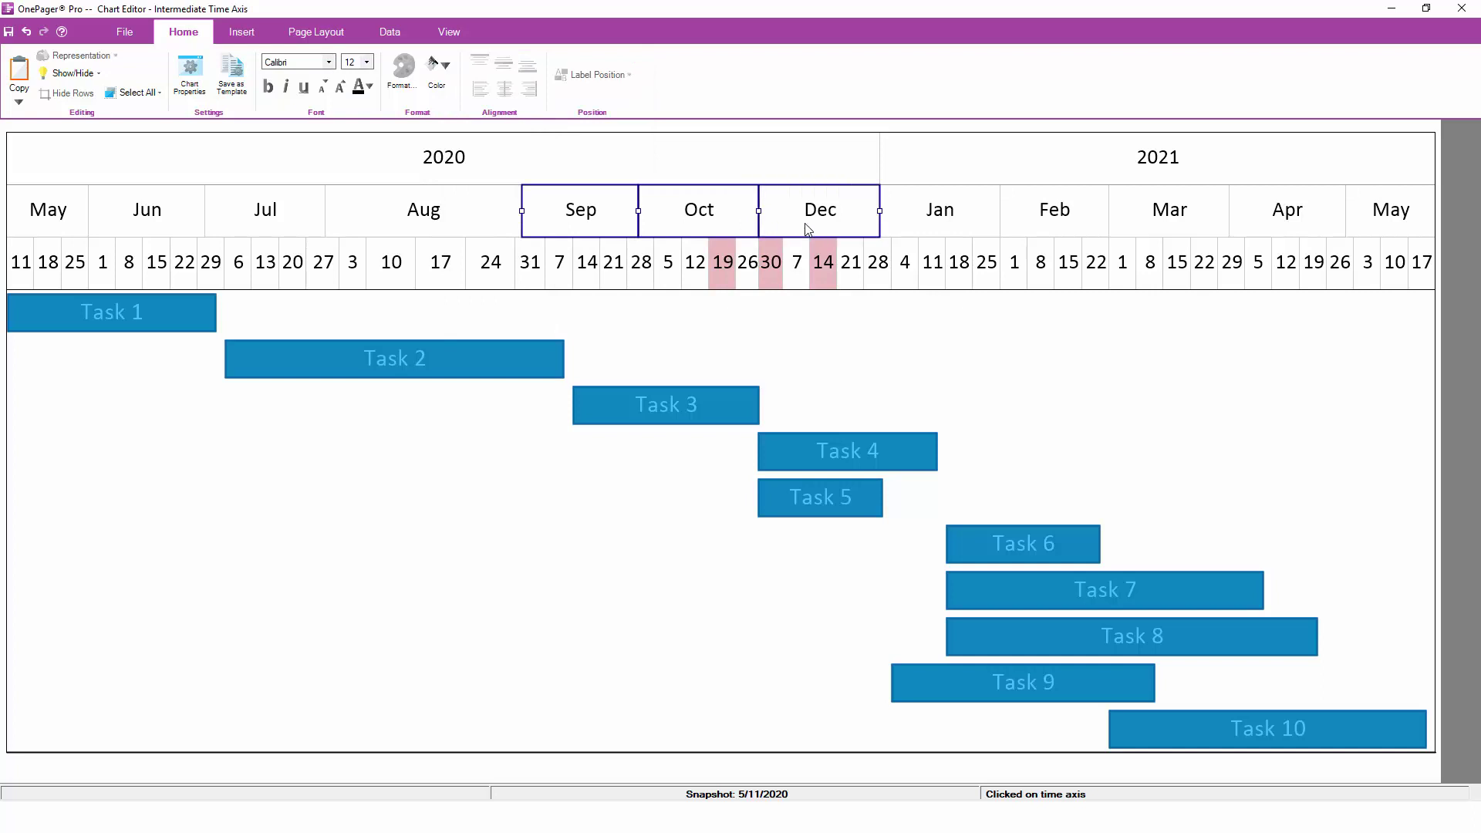
left_click(340, 88)
left_click(340, 87)
left_click(340, 87)
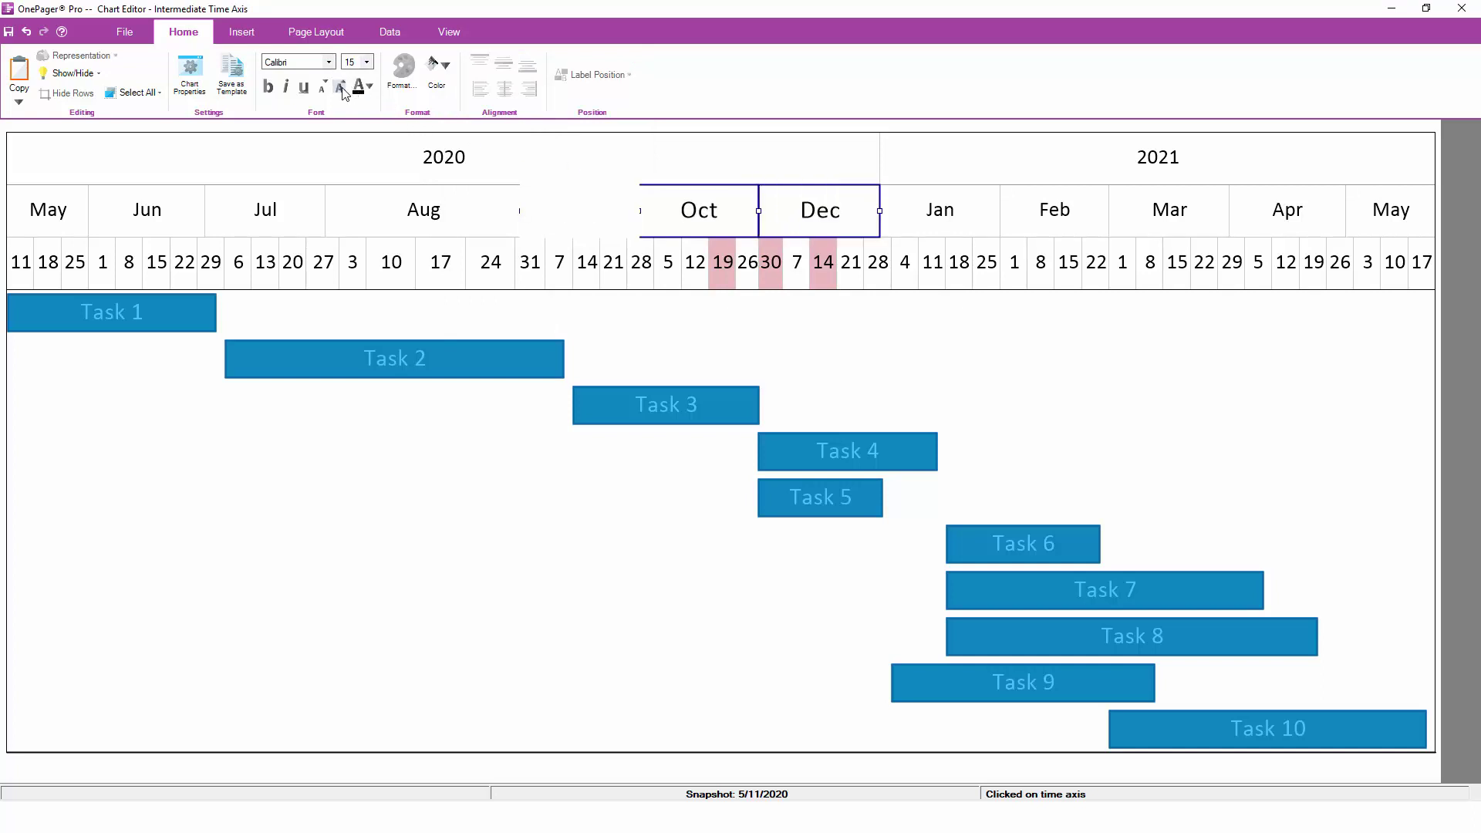
left_click(340, 87)
left_click(268, 86)
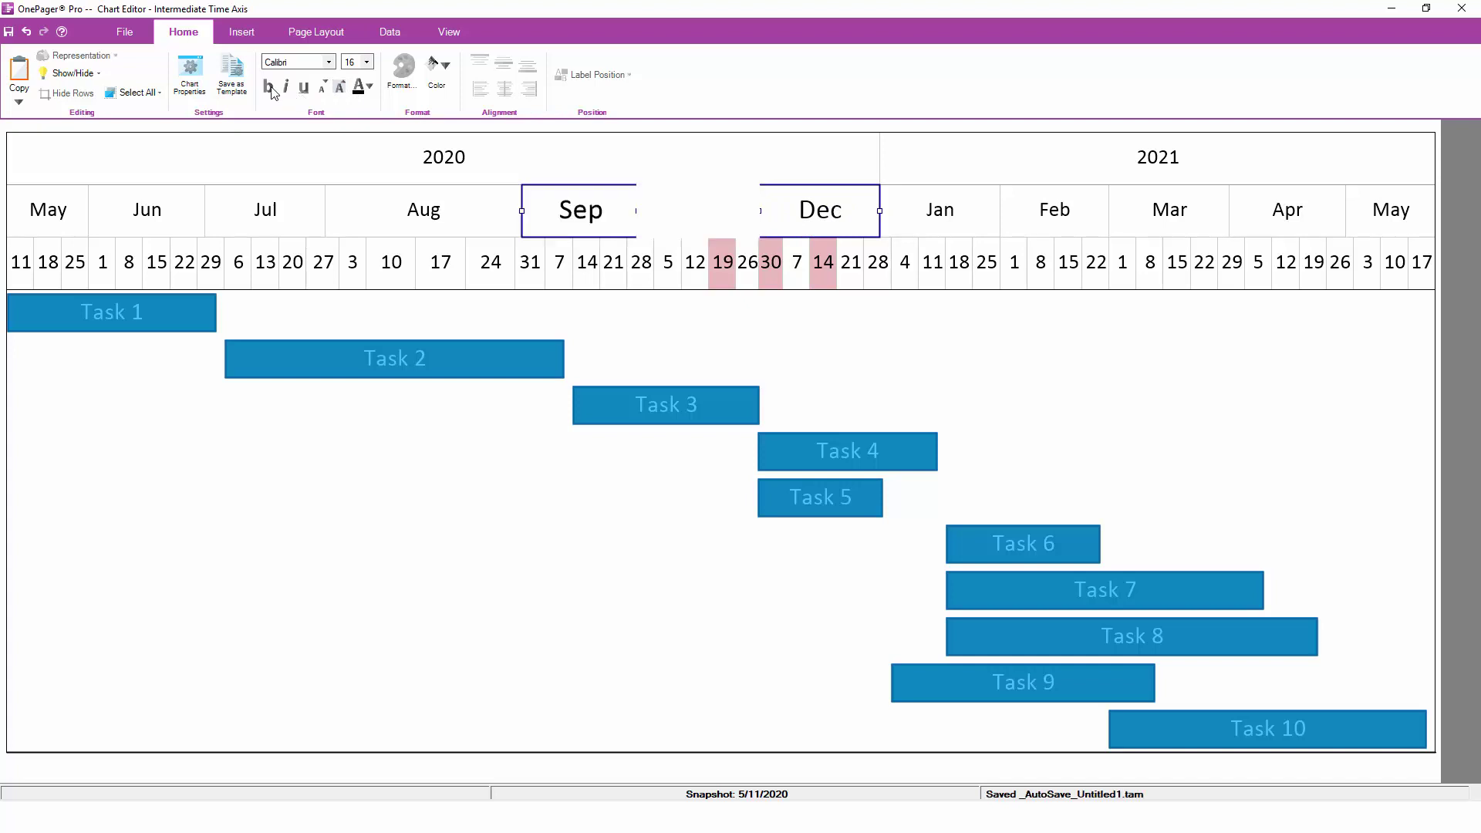
Fill the Sep, Oct and Dec month cells blue with white label text.
left_click(445, 70)
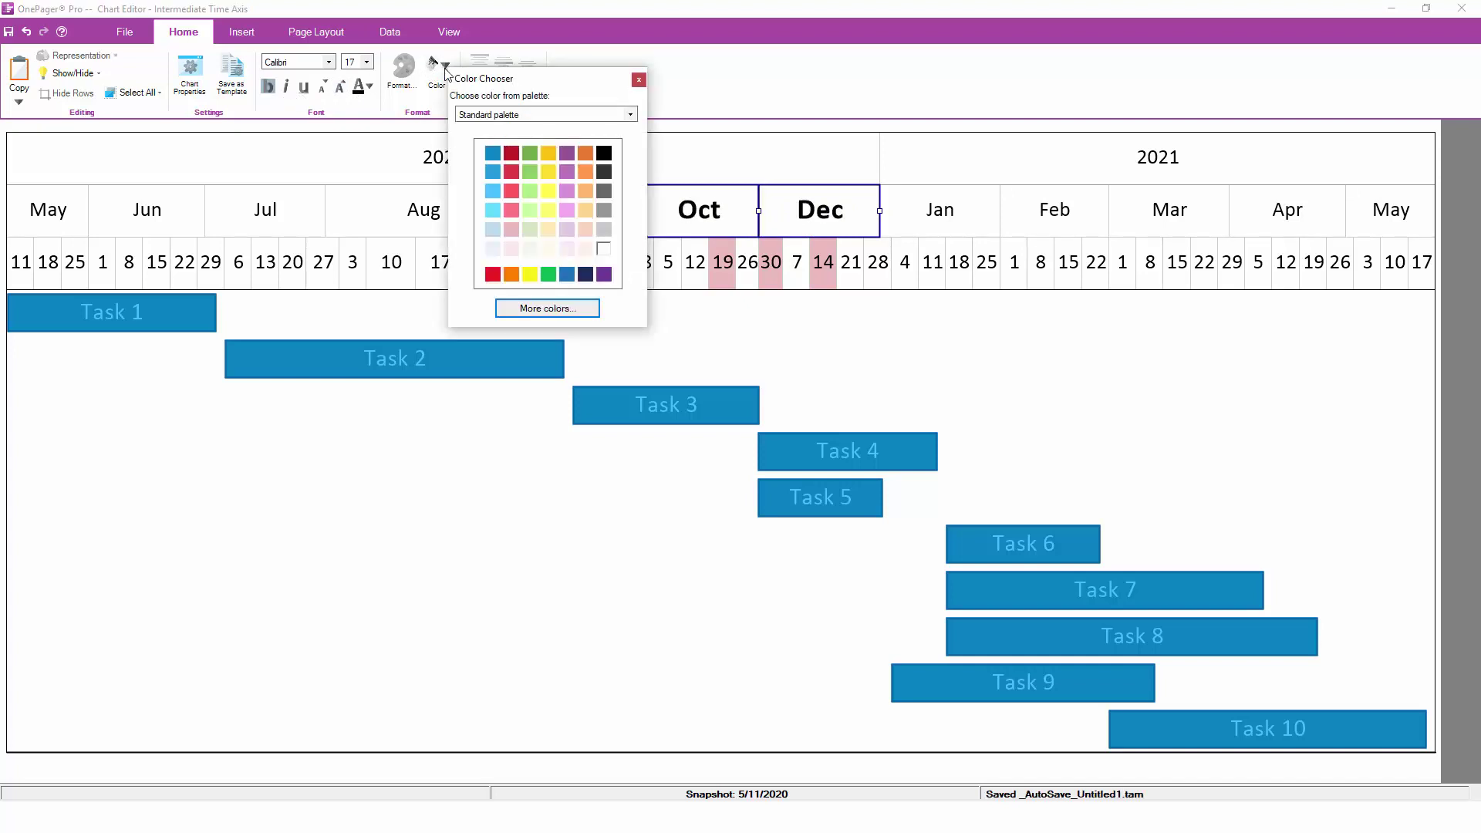
left_click(492, 154)
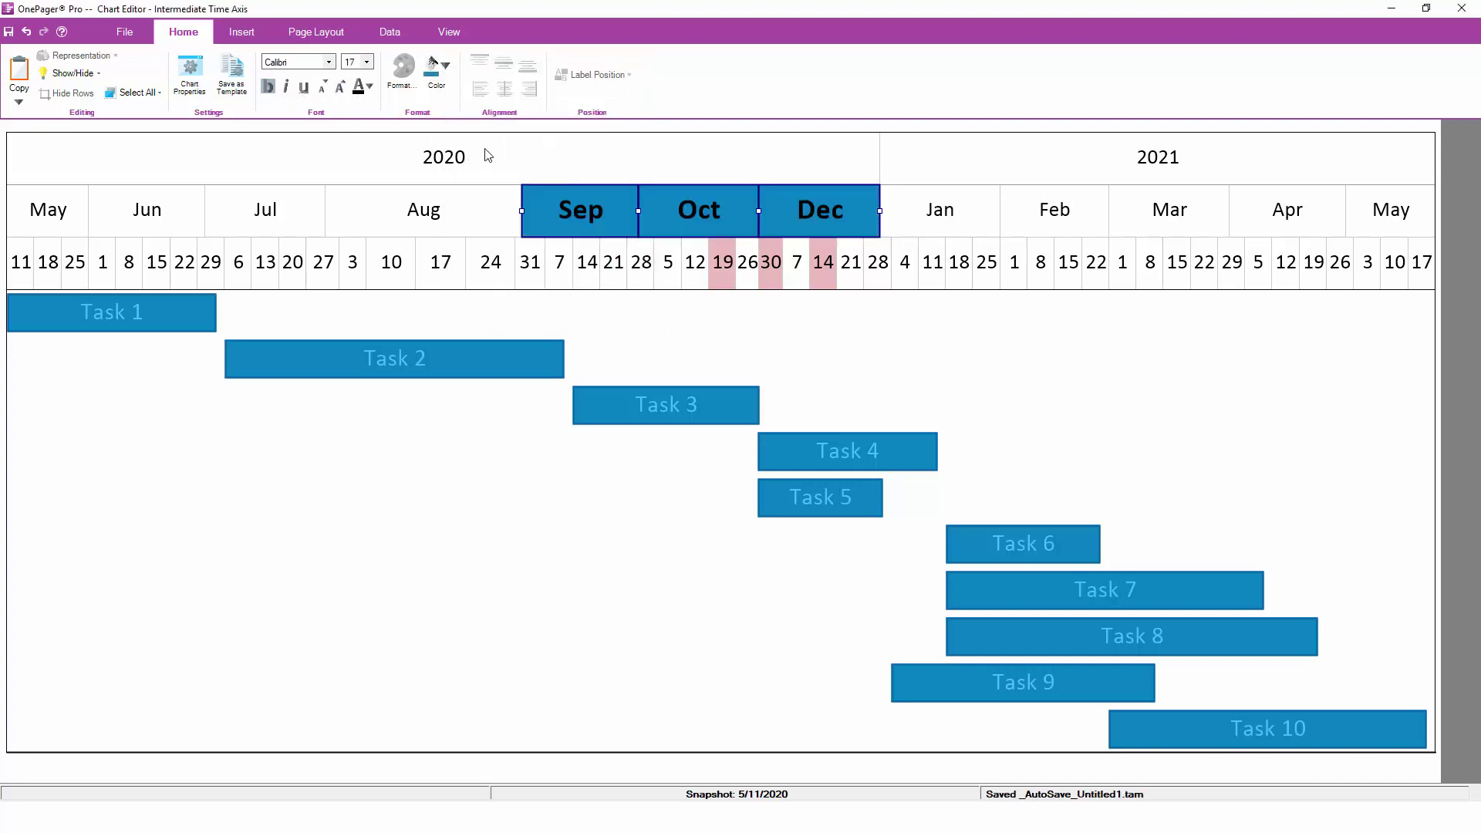
left_click(371, 87)
left_click(528, 266)
left_click(625, 329)
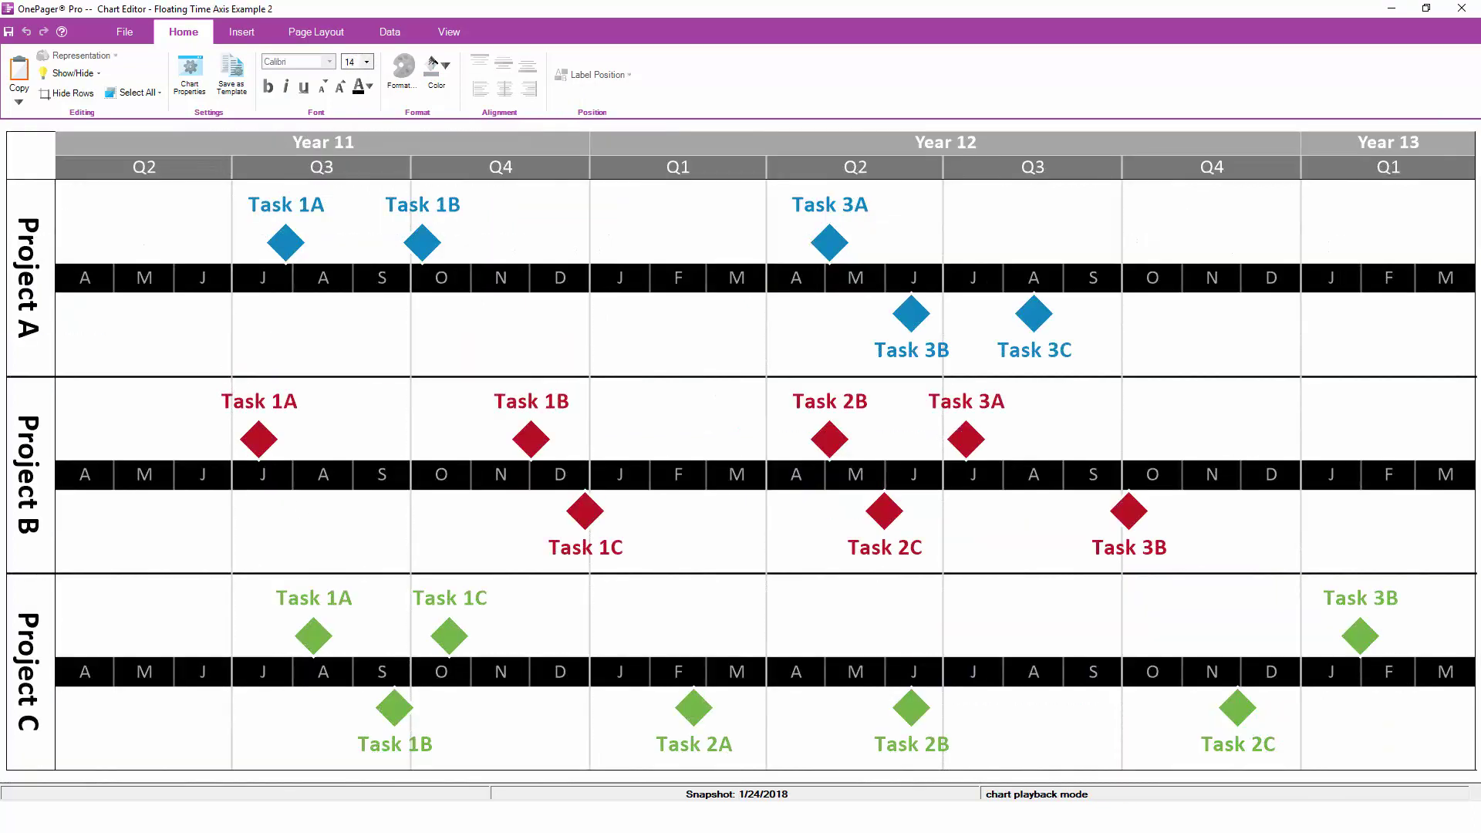
In Floating Time Axis Example 2, bring up the floating year, quarter or month axis choices from a swimlane.
right_click(621, 333)
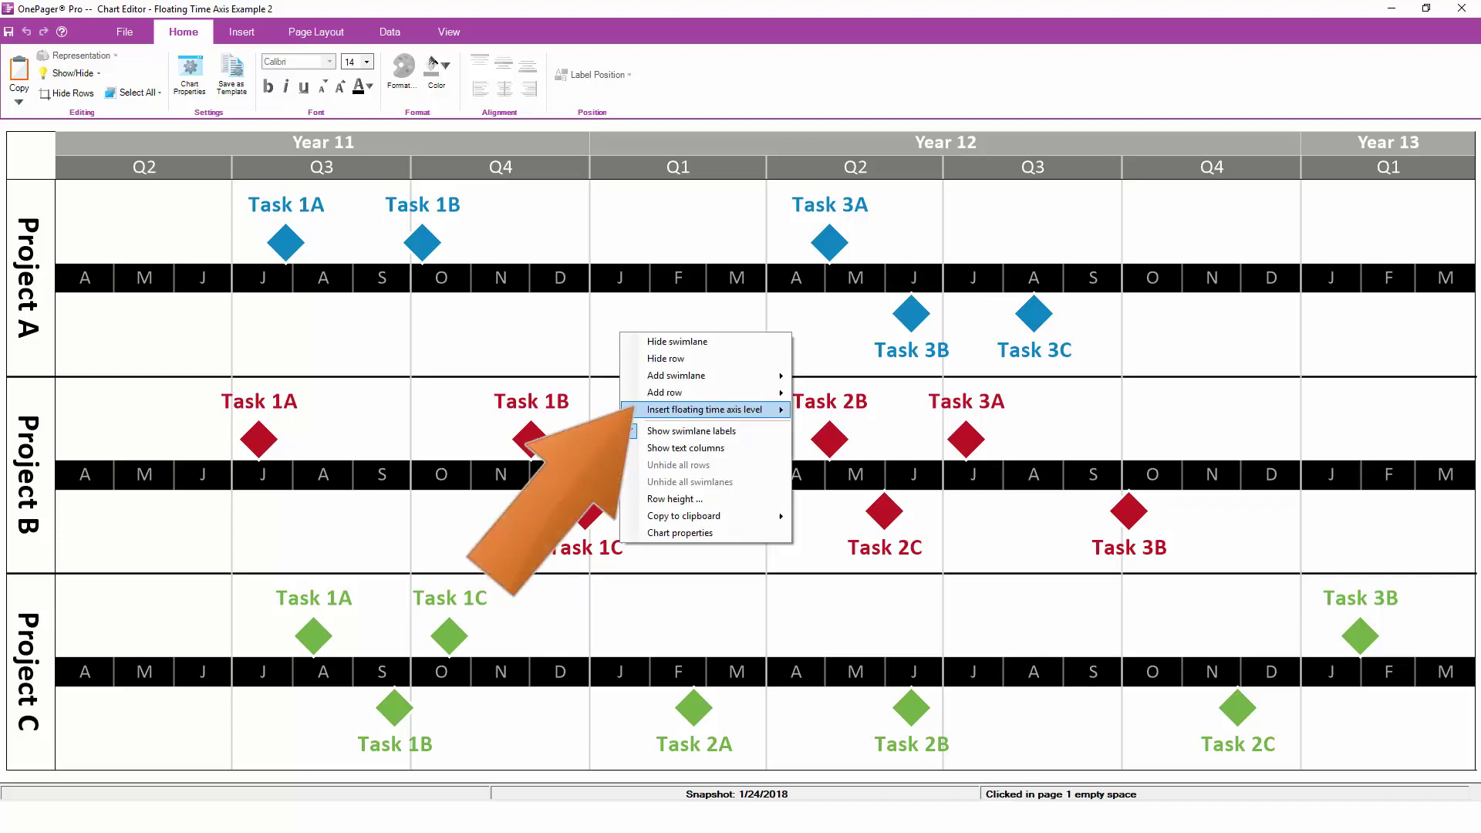
mouse_move(706, 409)
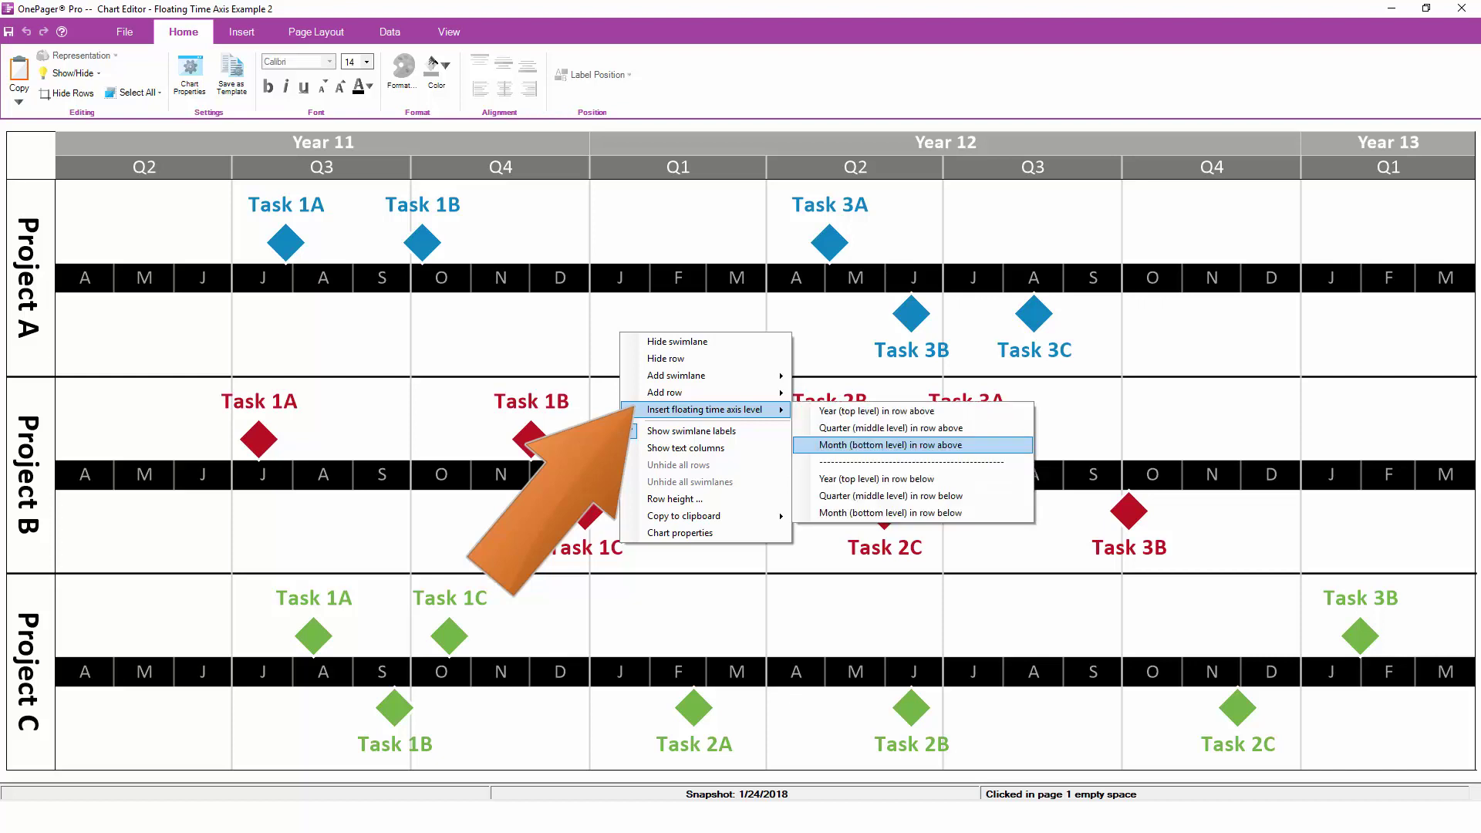